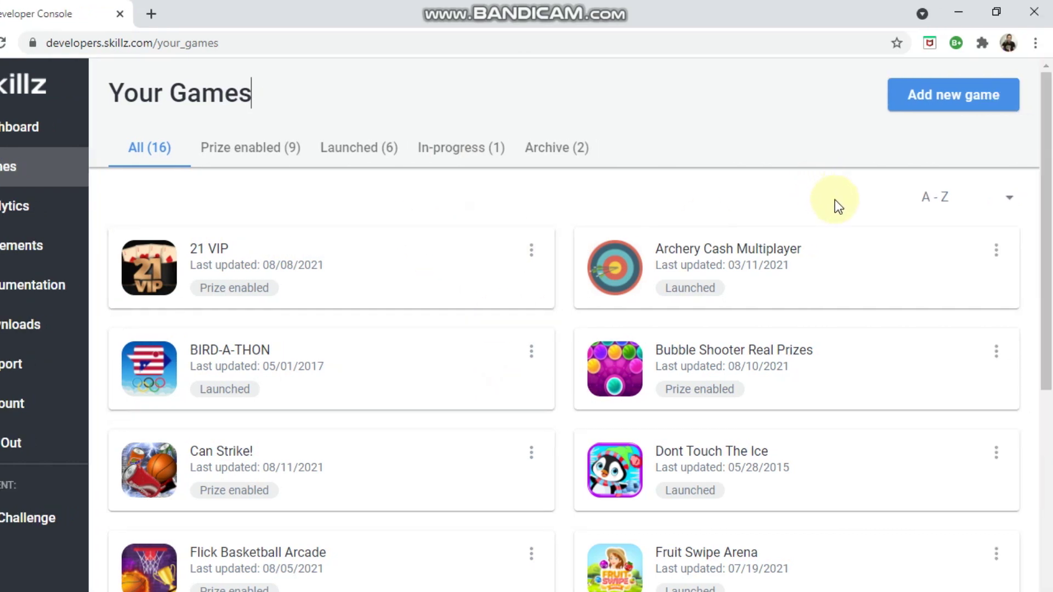
Open the Add your game form from the Your Games list of 16 games
click(955, 99)
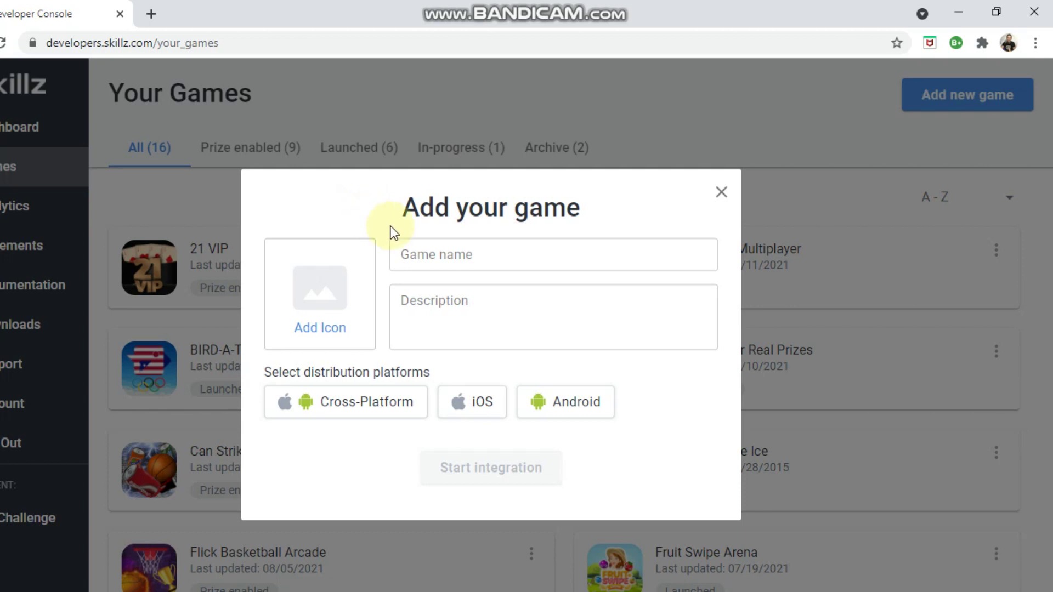
Name the game 'Merge Dolls test' and set Trizzle_AppstoreIcon_1024x1024 as its icon
click(433, 249)
text(Me)
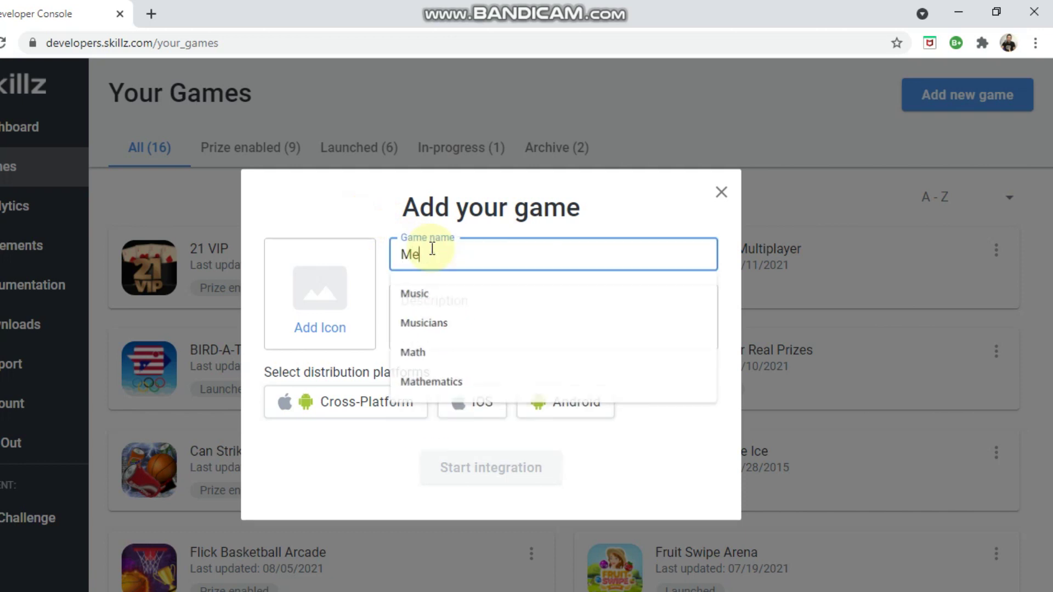
text(rge Dolls te)
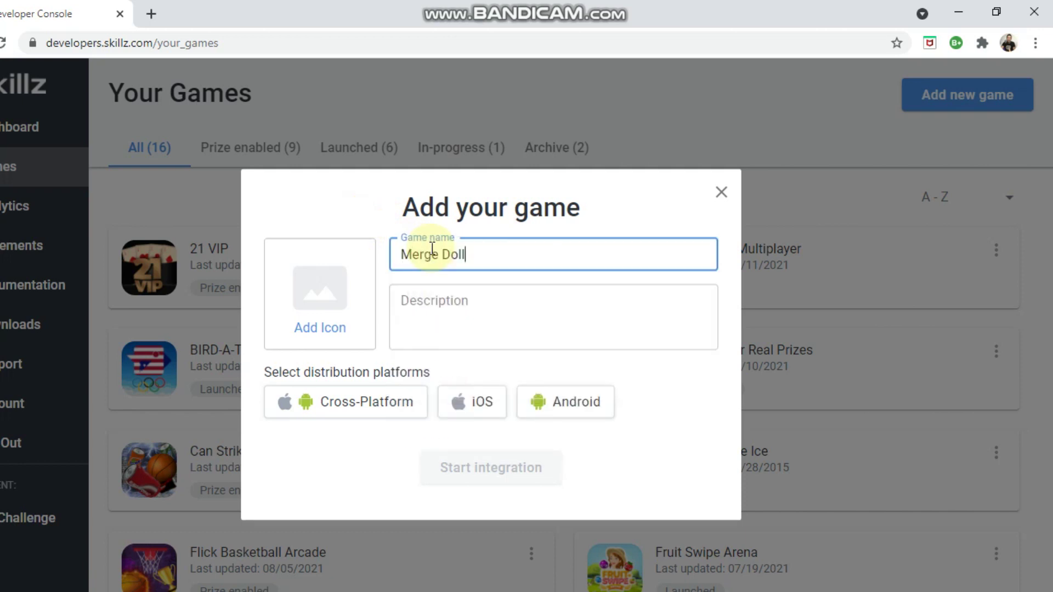
text(st)
click(314, 307)
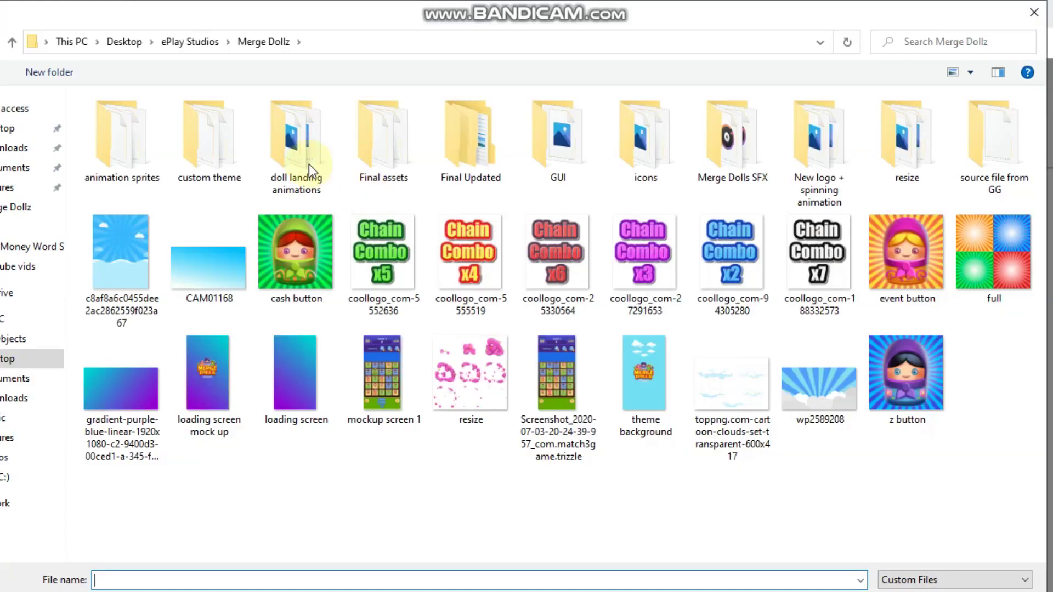
double_click(663, 134)
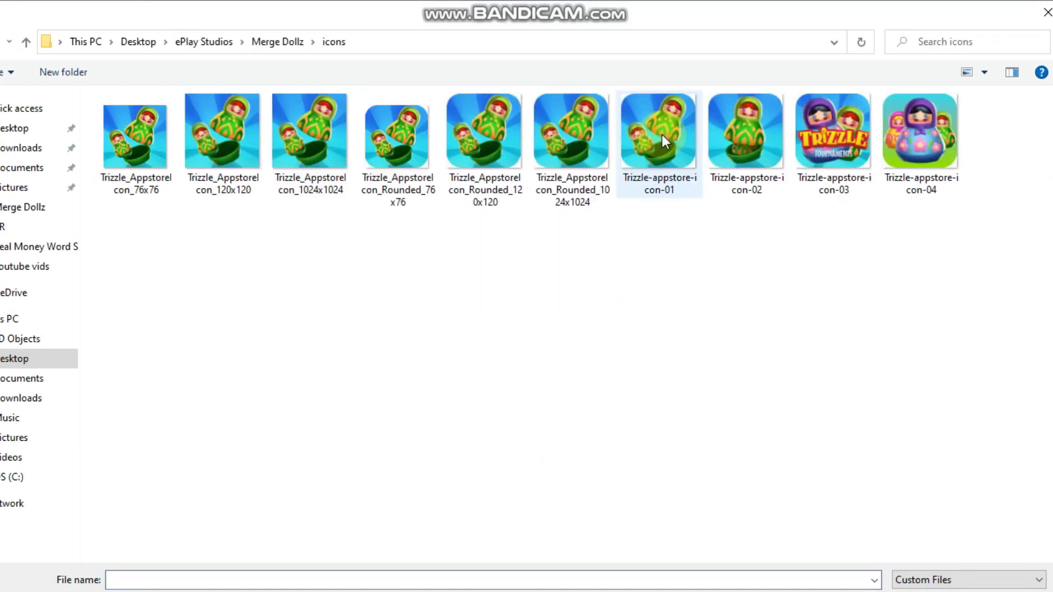
double_click(309, 134)
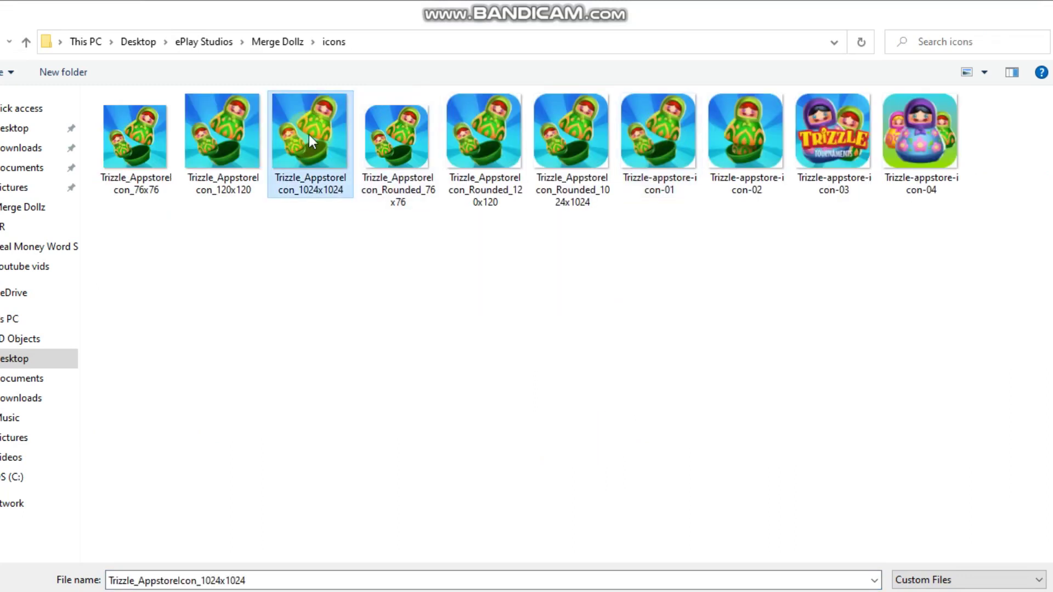
Enter the description 'Match 3 with a cute twist.'
click(537, 307)
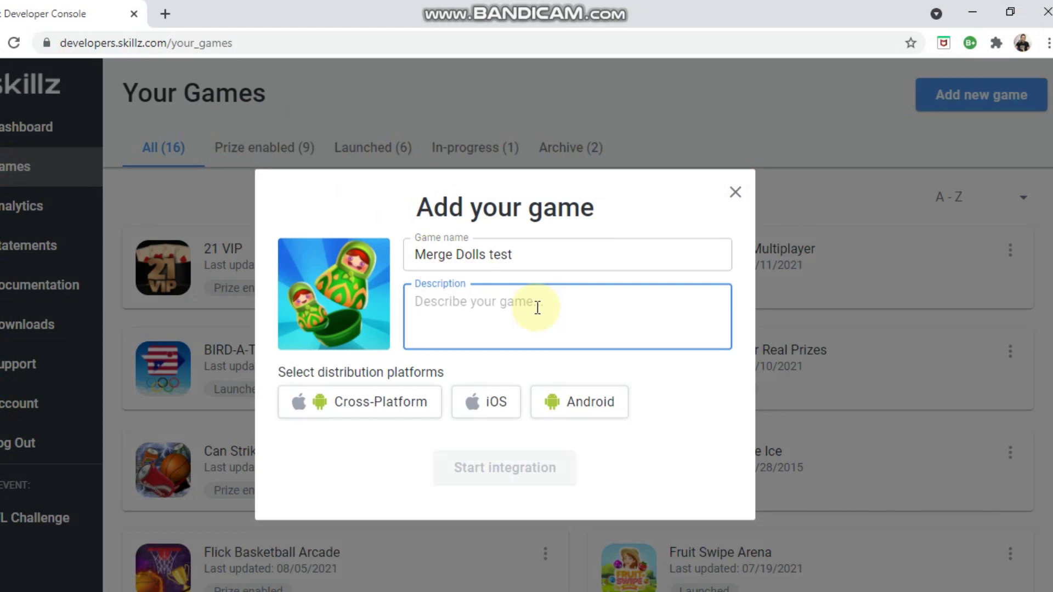
text(Matc)
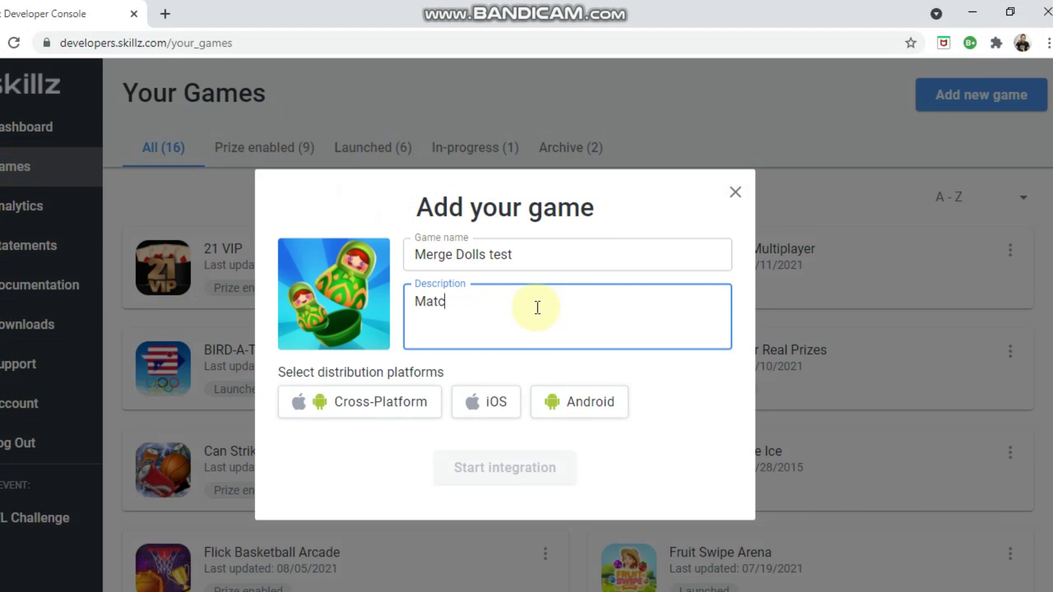
text(h 3 with a cute)
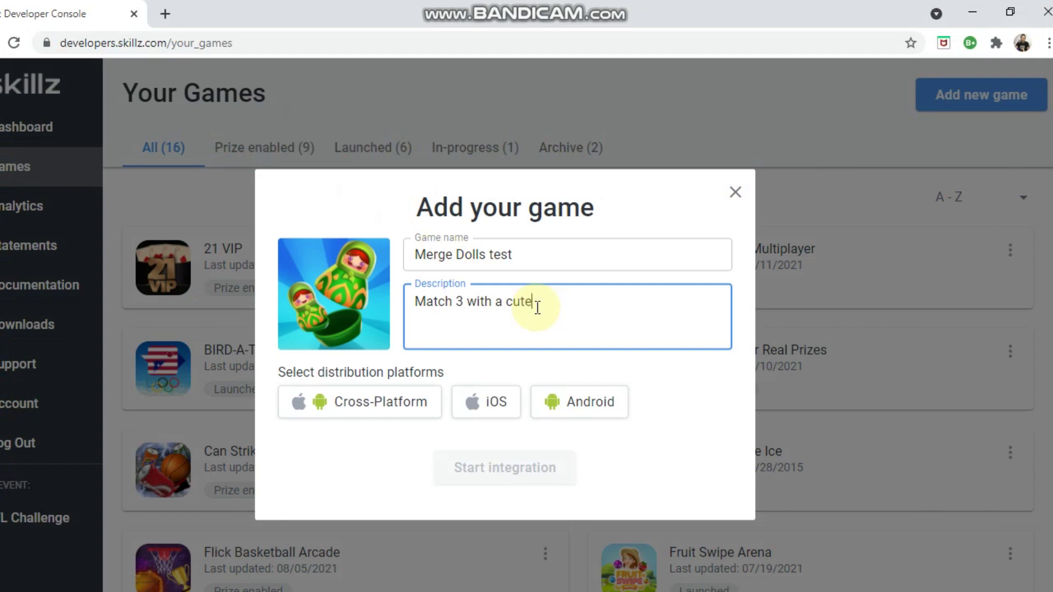
text( twiat)
key(BackSpace)
key(BackSpace)
text(st.)
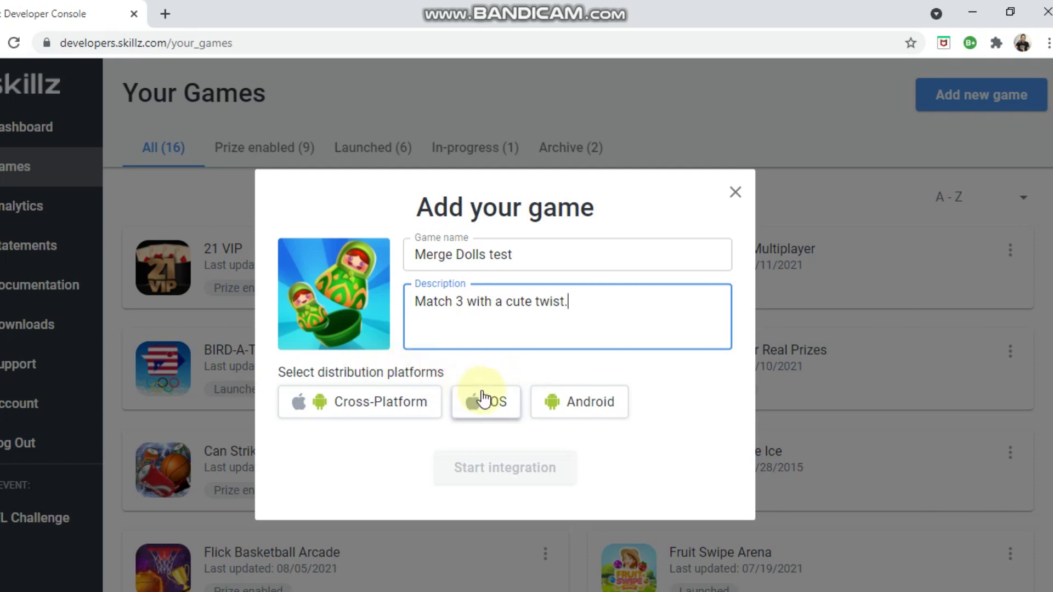
Create Merge Dolls test as a Cross-Platform Unity game and start its integration
click(373, 406)
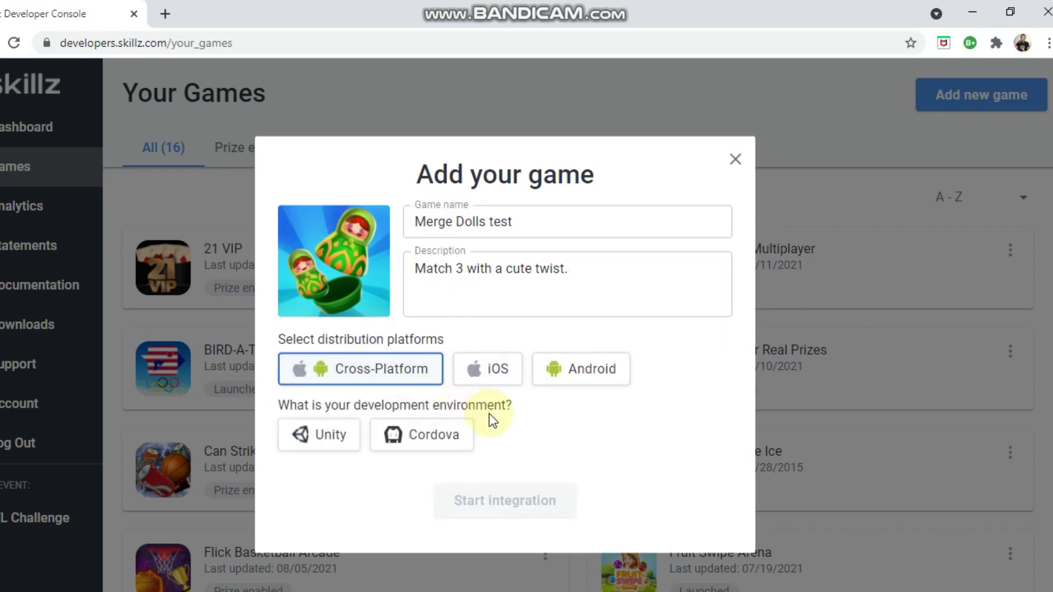
click(331, 439)
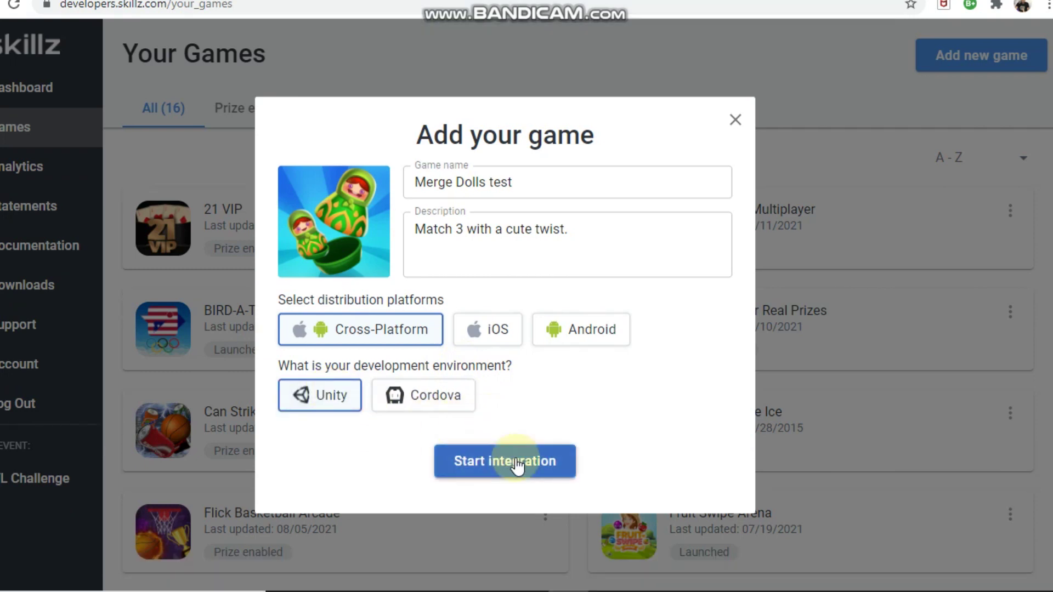
click(517, 465)
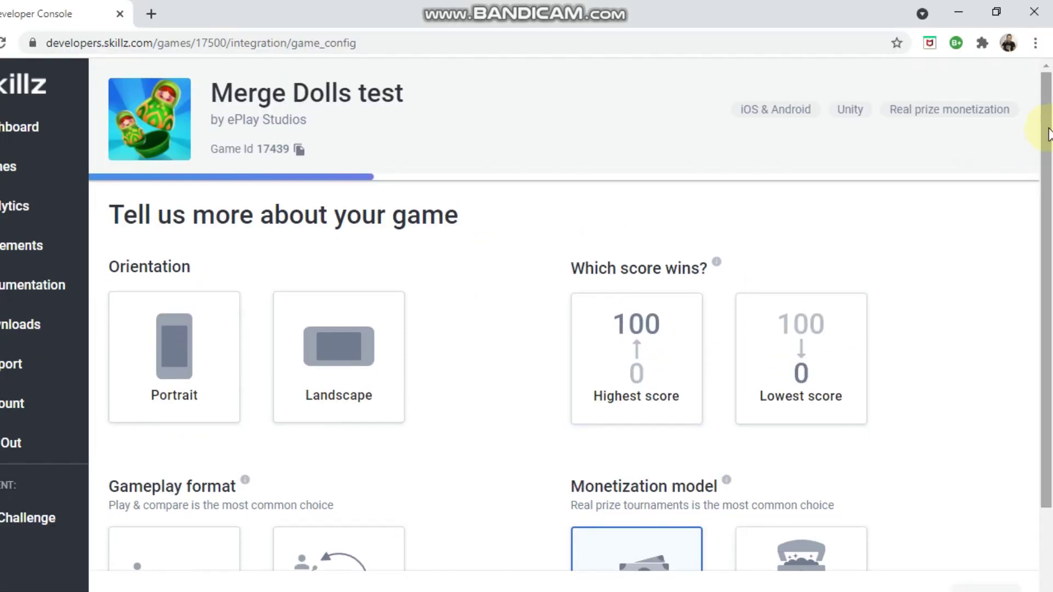
Choose Portrait orientation, Highest score wins and Play & compare, then advance to SDK setup
click(235, 358)
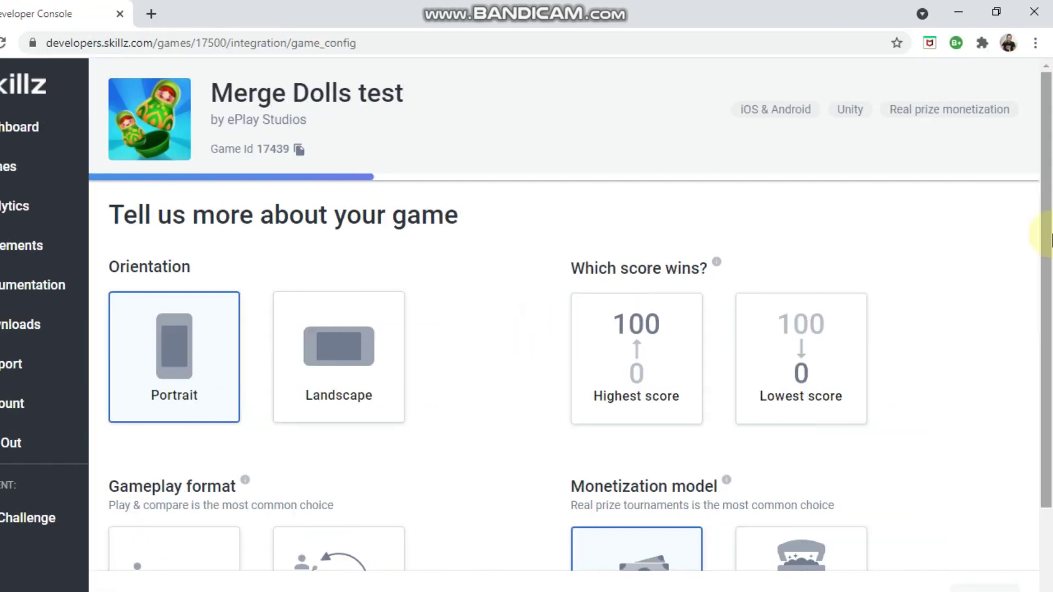
scroll(1050, 214, down, 1)
scroll(1051, 214, up, 1)
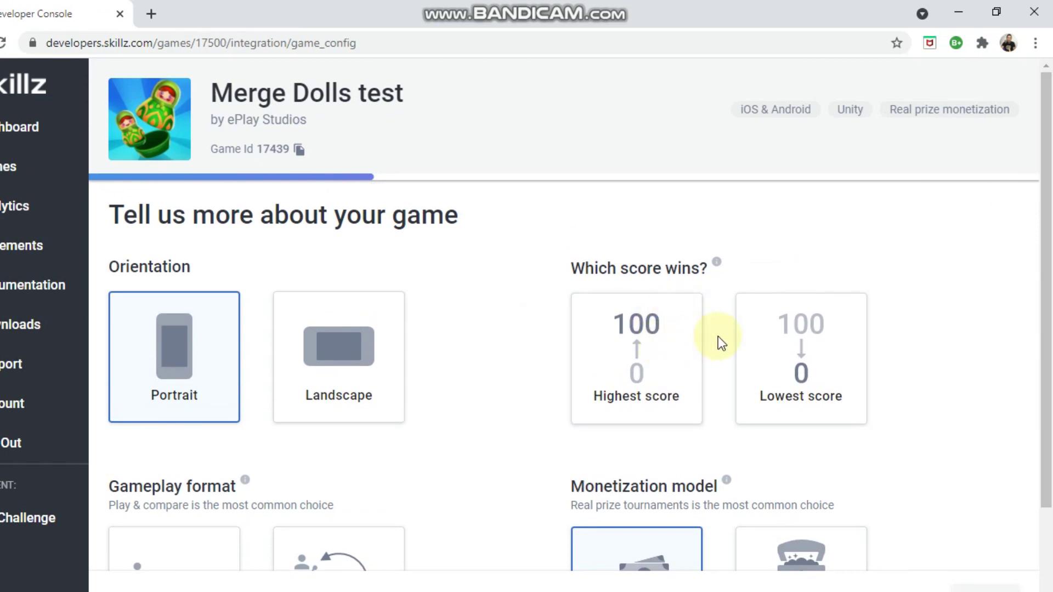
click(646, 341)
drag(1044, 165, 1051, 299)
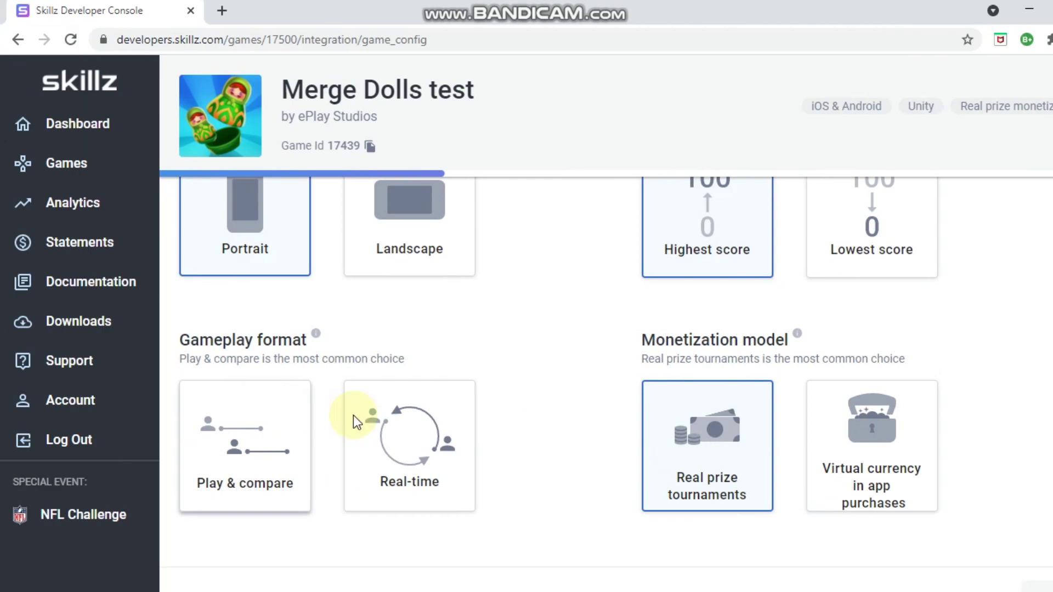
click(216, 453)
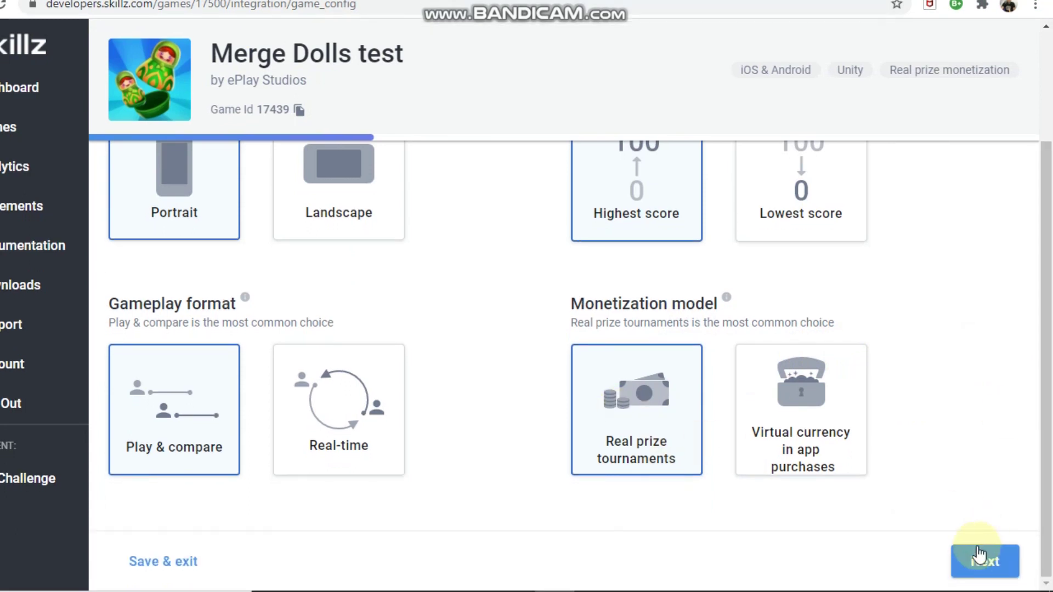
click(977, 562)
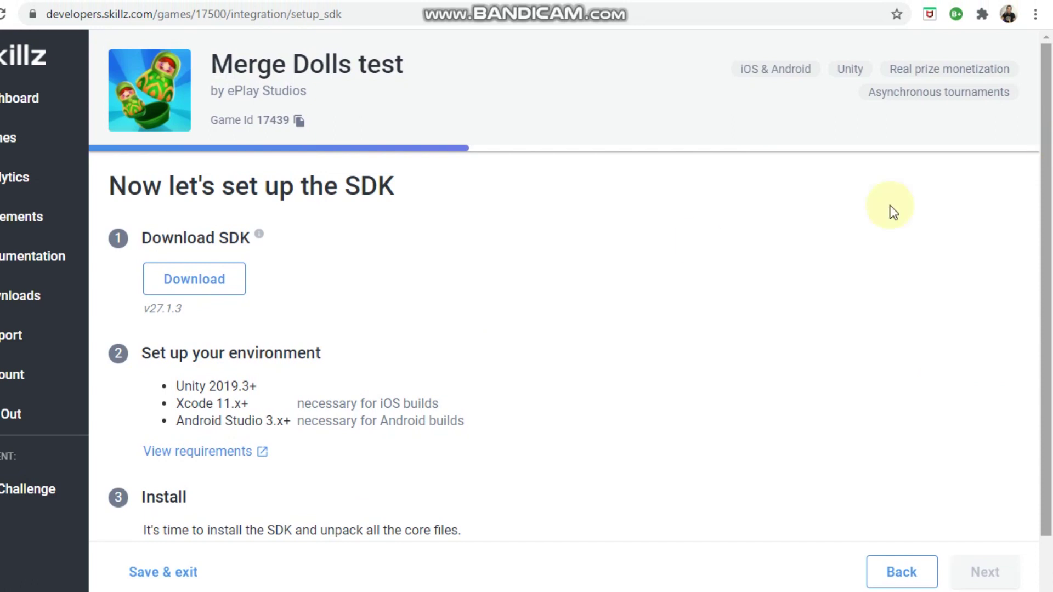
Download SDK v27.1.3, dismiss the save dialog, and advance to the SDK integration step
drag(1050, 213, 1050, 299)
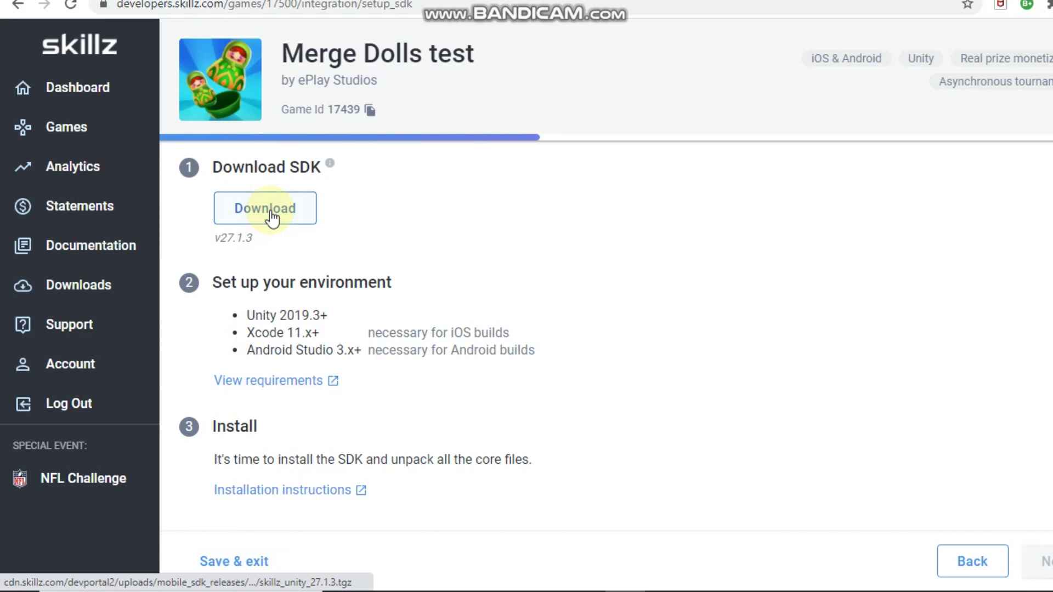
click(294, 222)
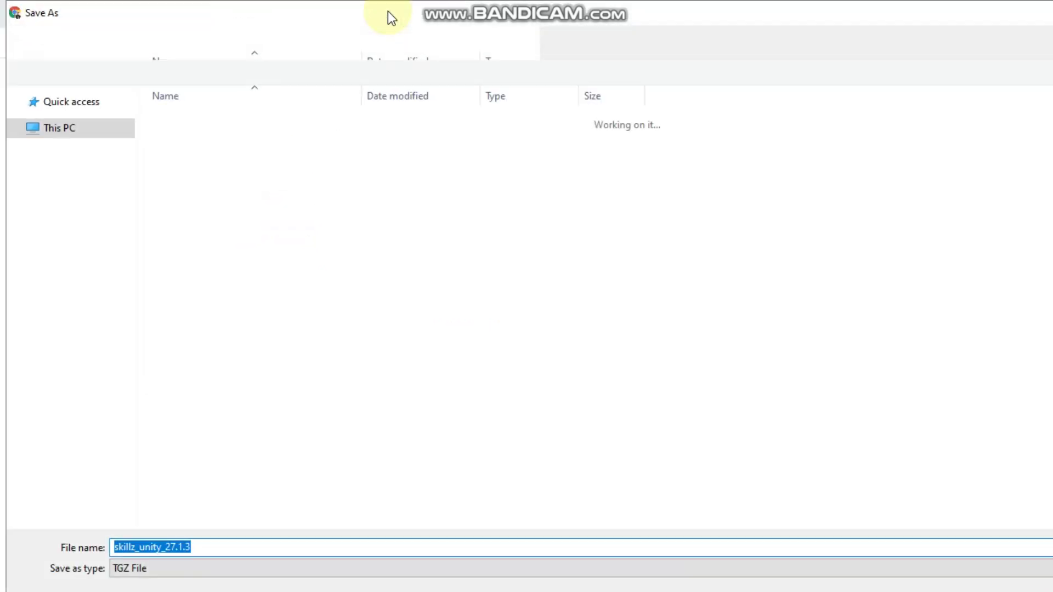
click(1035, 13)
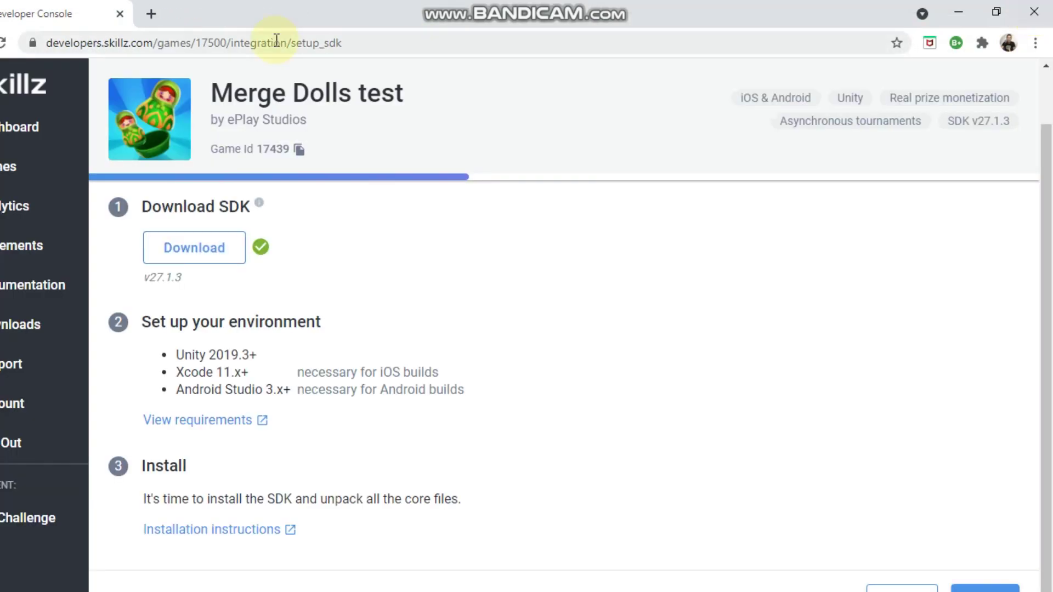
click(1020, 589)
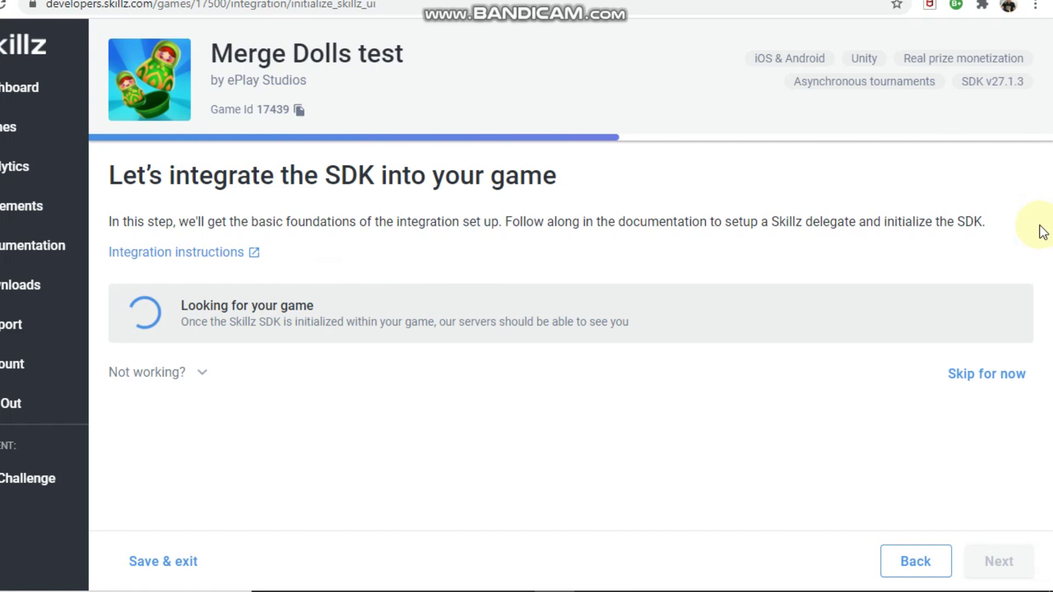
Skip the SDK integration and Core Loop checks, confirm fairness, and finish game setup
click(982, 376)
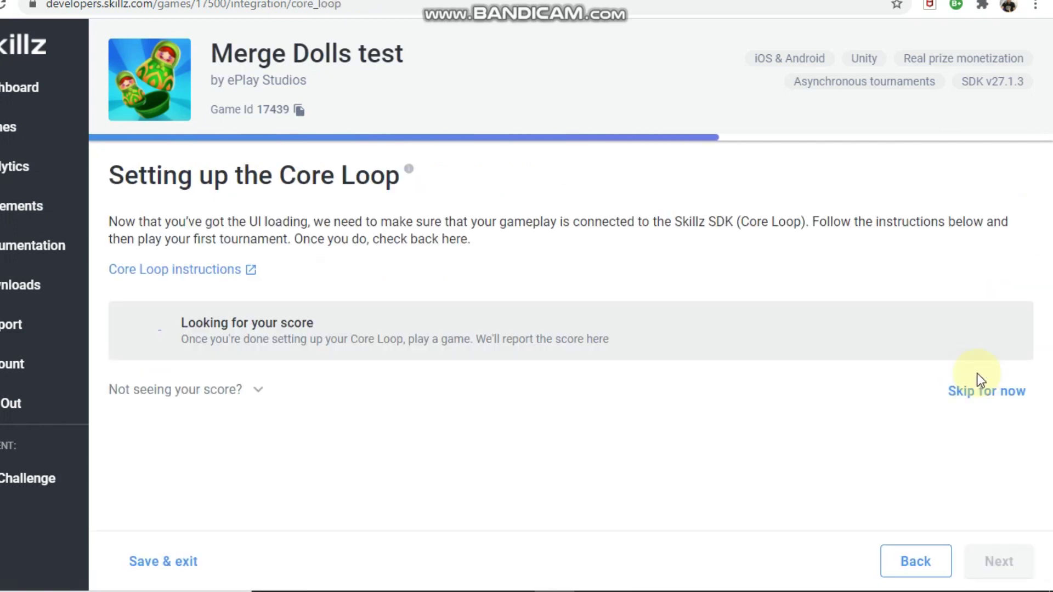
click(1011, 410)
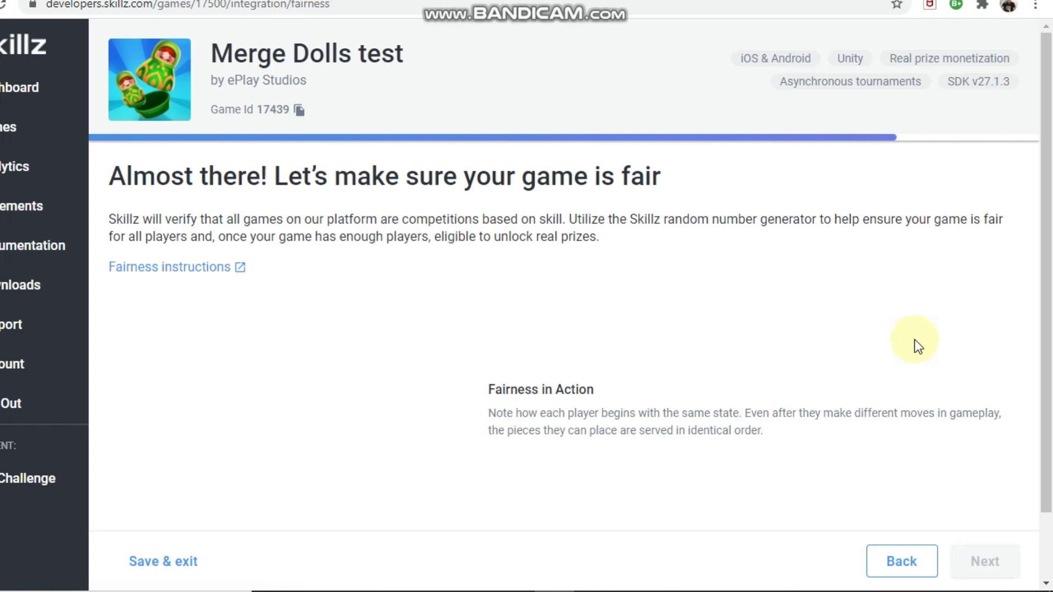
scroll(1049, 227, down, 2)
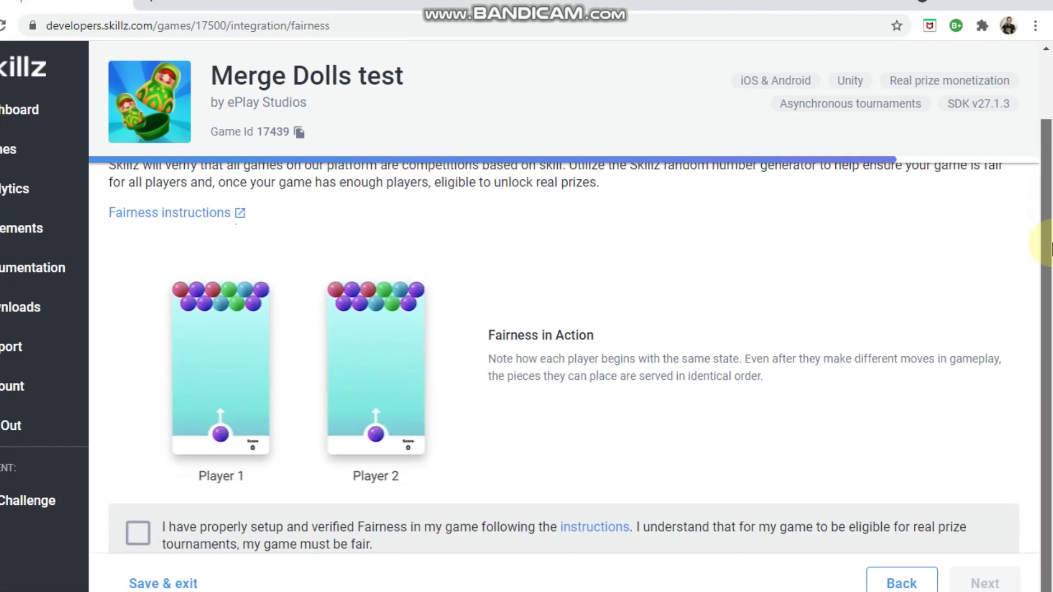
drag(1049, 241, 1049, 187)
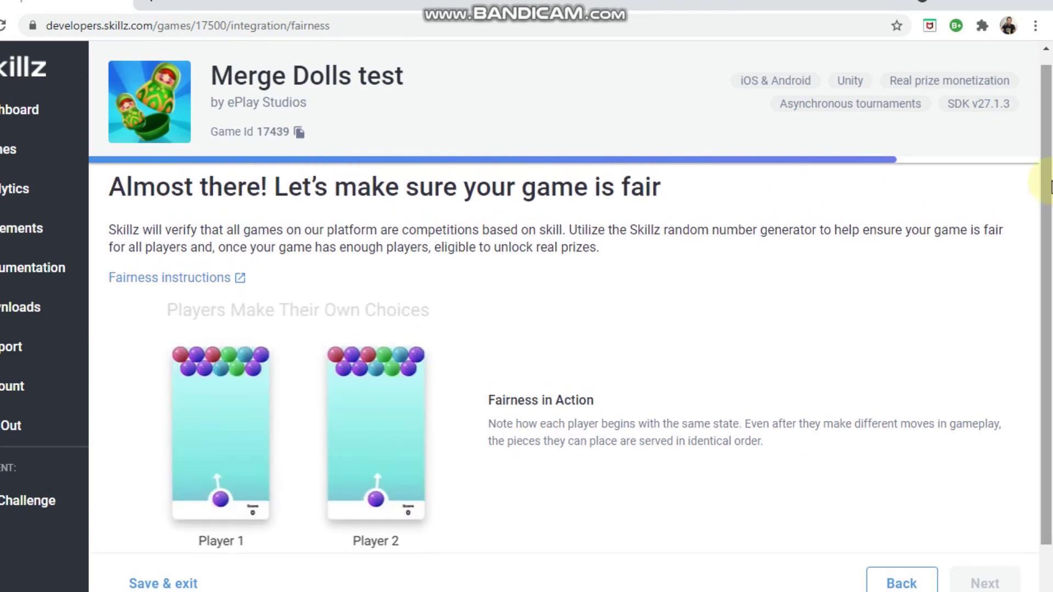
scroll(1049, 189, up, 1)
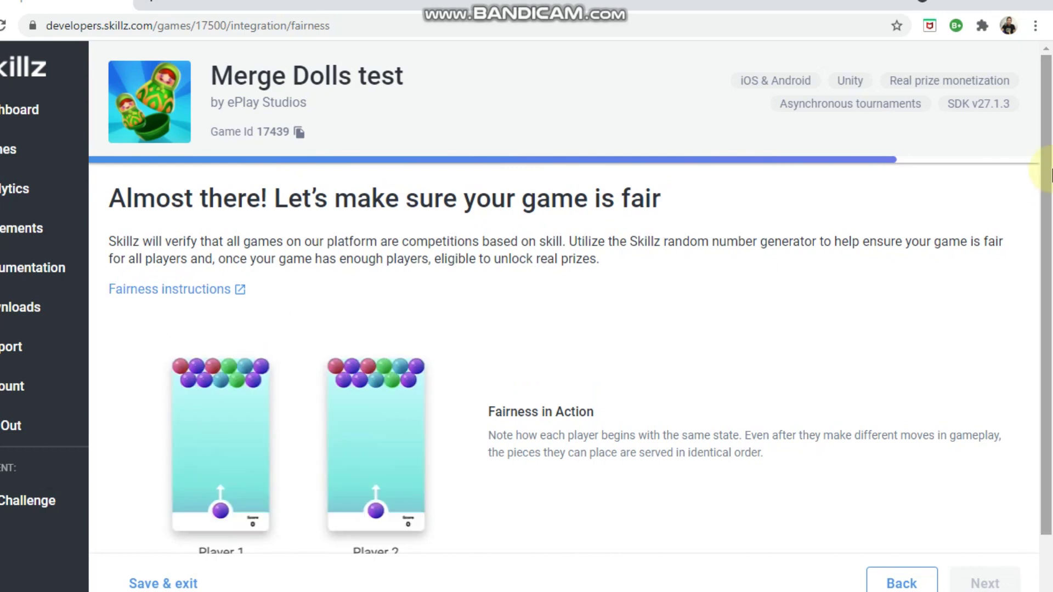
drag(1049, 175, 1049, 256)
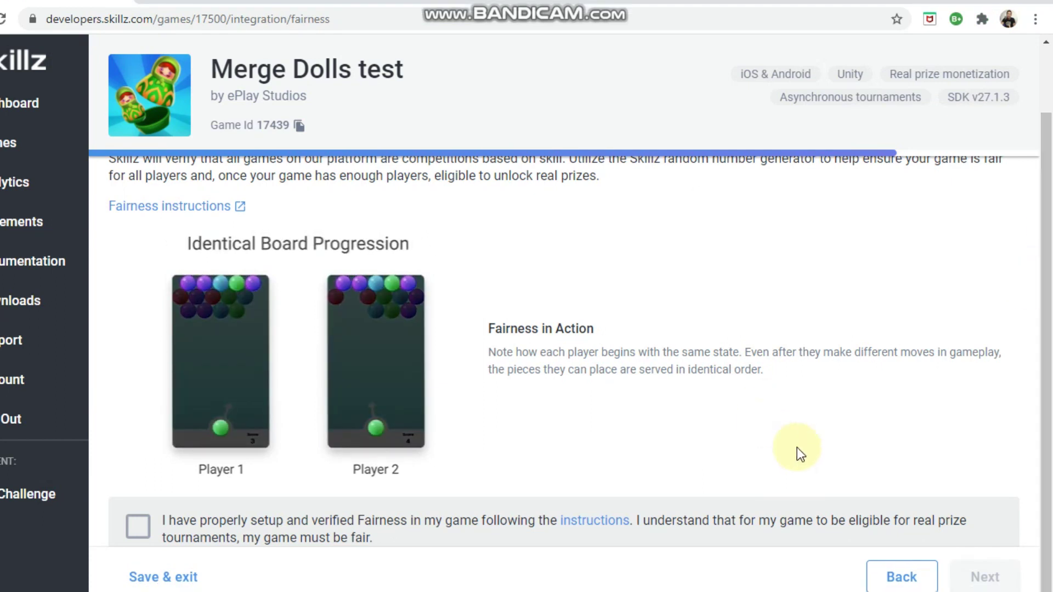
click(208, 513)
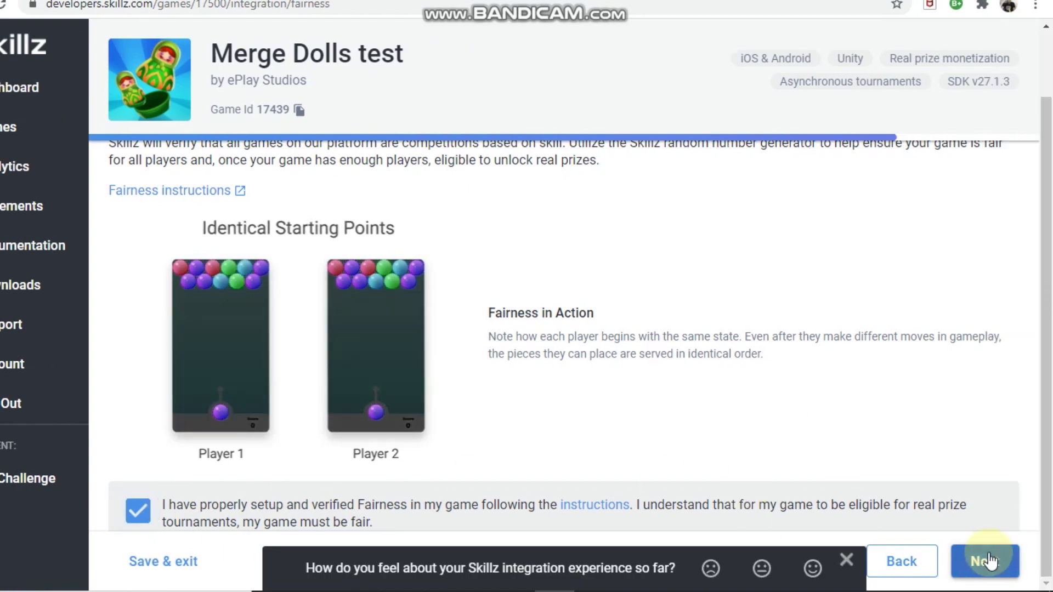
click(992, 567)
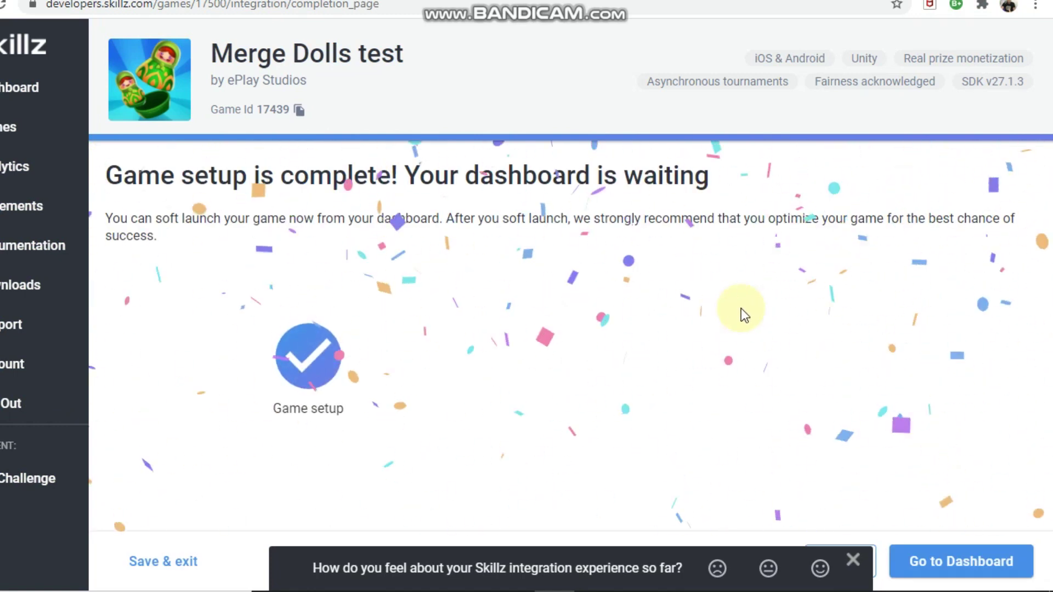
Go to the Merge Dolls test dashboard and switch to its Optimize checklist
click(963, 571)
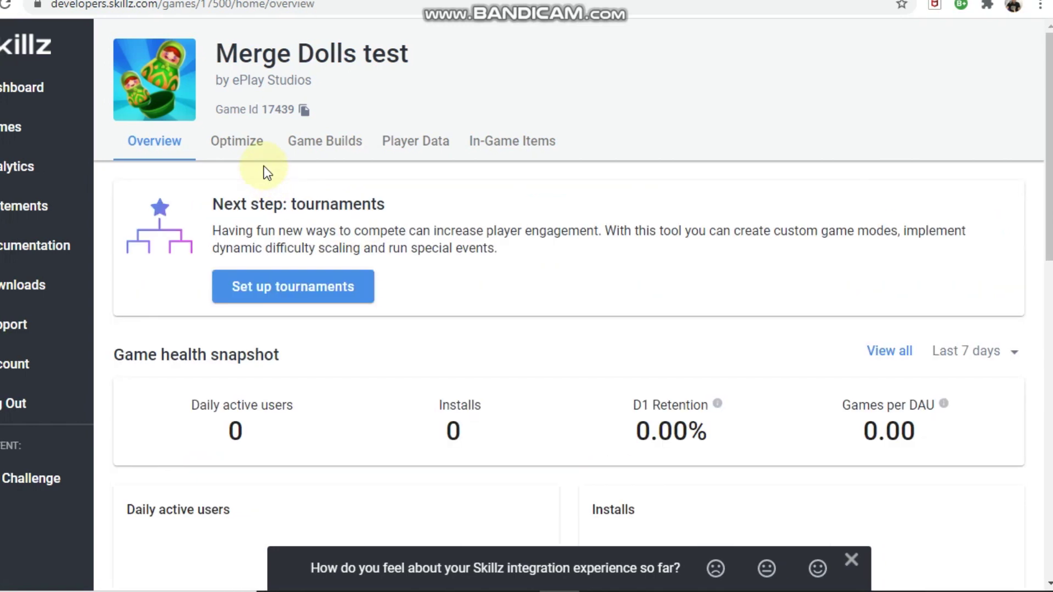
scroll(267, 351, down, 3)
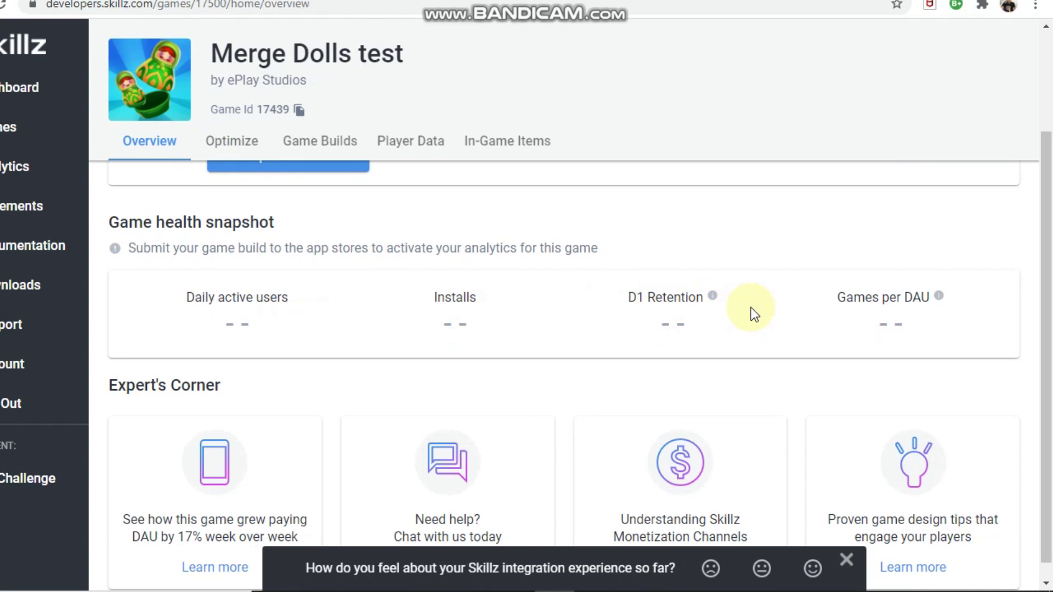
drag(1041, 277, 1051, 297)
drag(1051, 340, 367, 217)
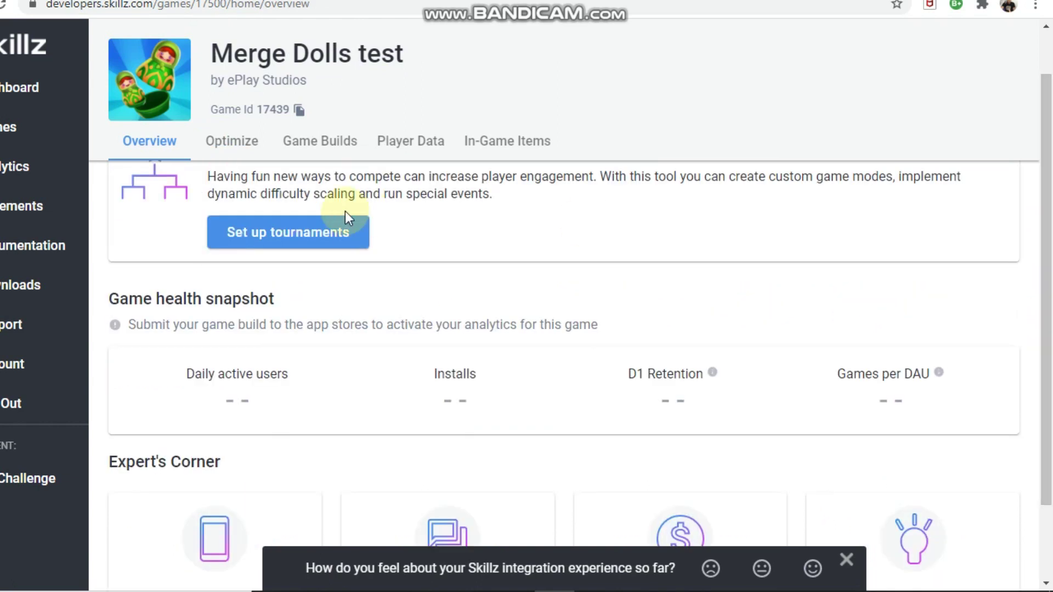
click(232, 141)
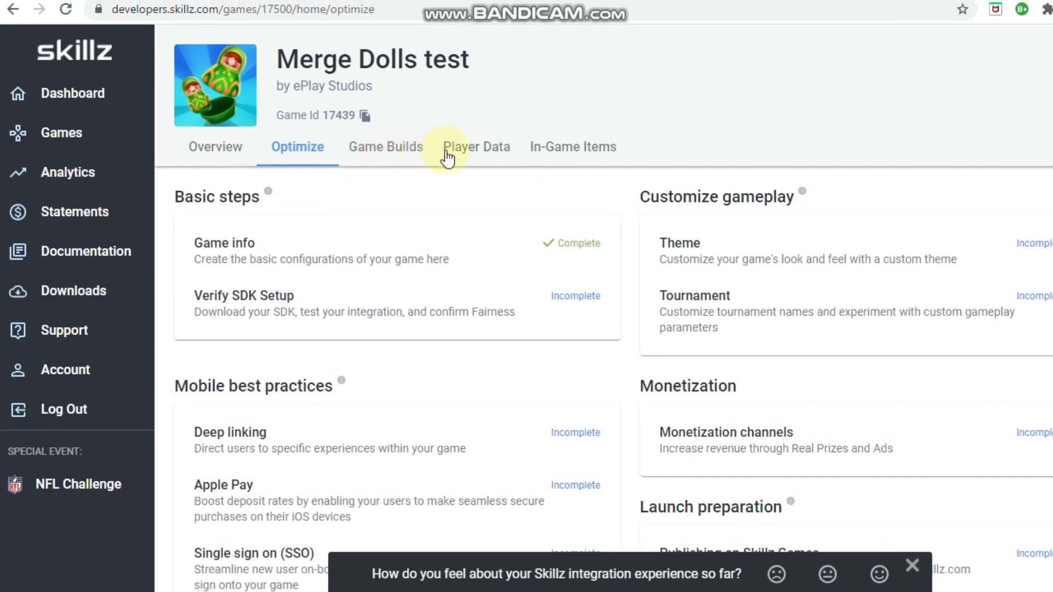
Open Tournament customization and browse sandbox templates like Mumbai Match-Up, Rio Rumble and Berlin Brawl
scroll(1048, 165, down, 1)
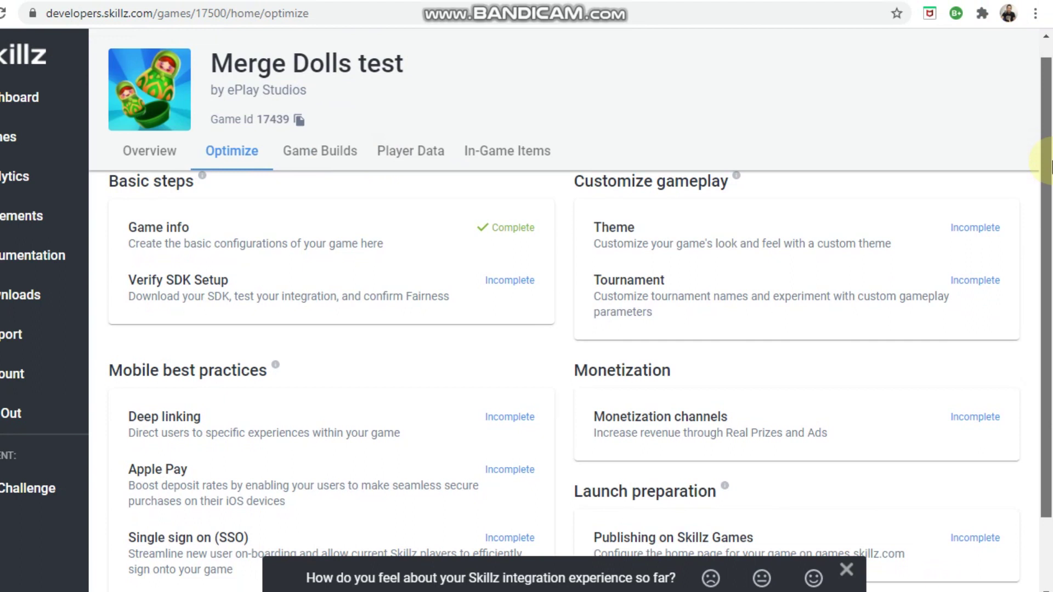
scroll(1047, 165, up, 1)
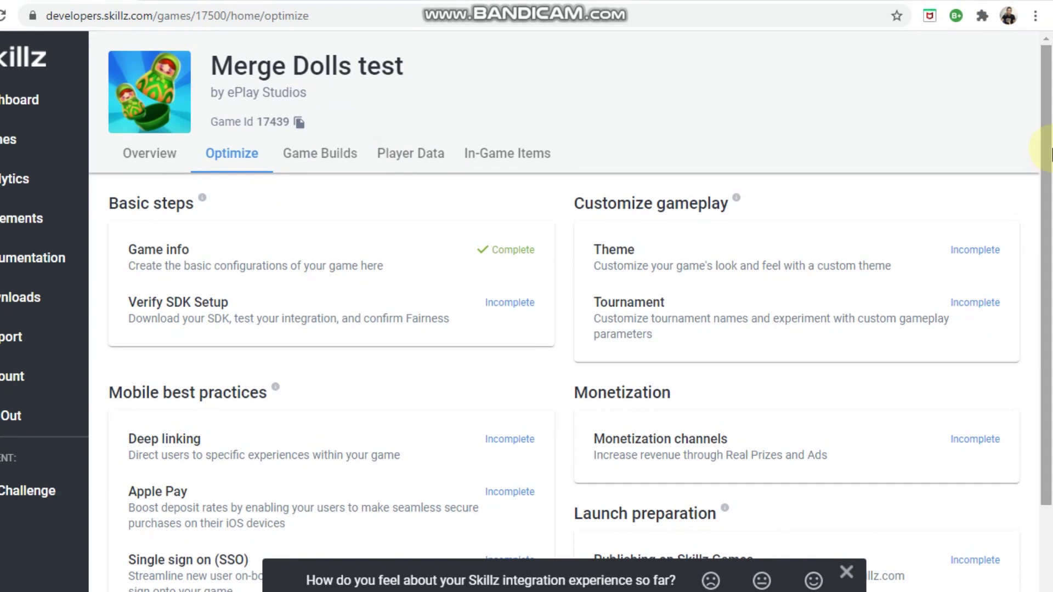
click(707, 328)
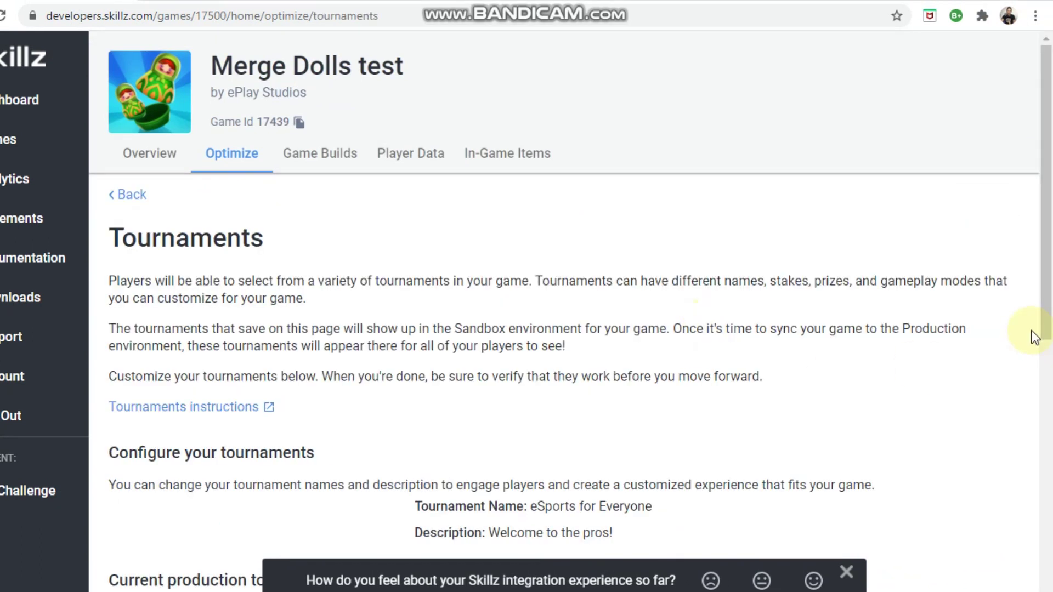
drag(1050, 277, 1051, 406)
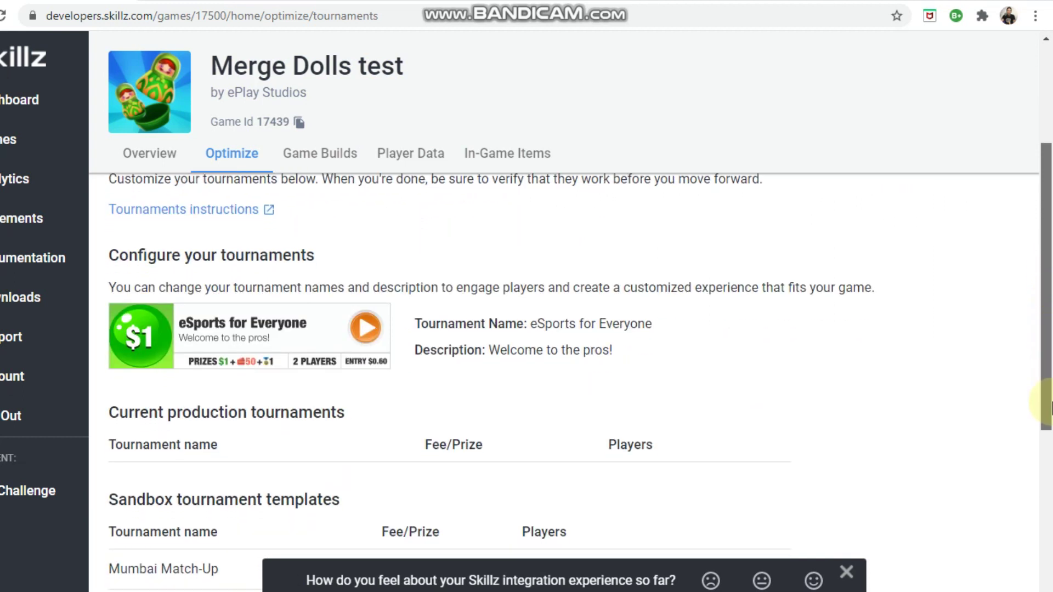
scroll(1051, 406, down, 1)
scroll(1051, 406, up, 1)
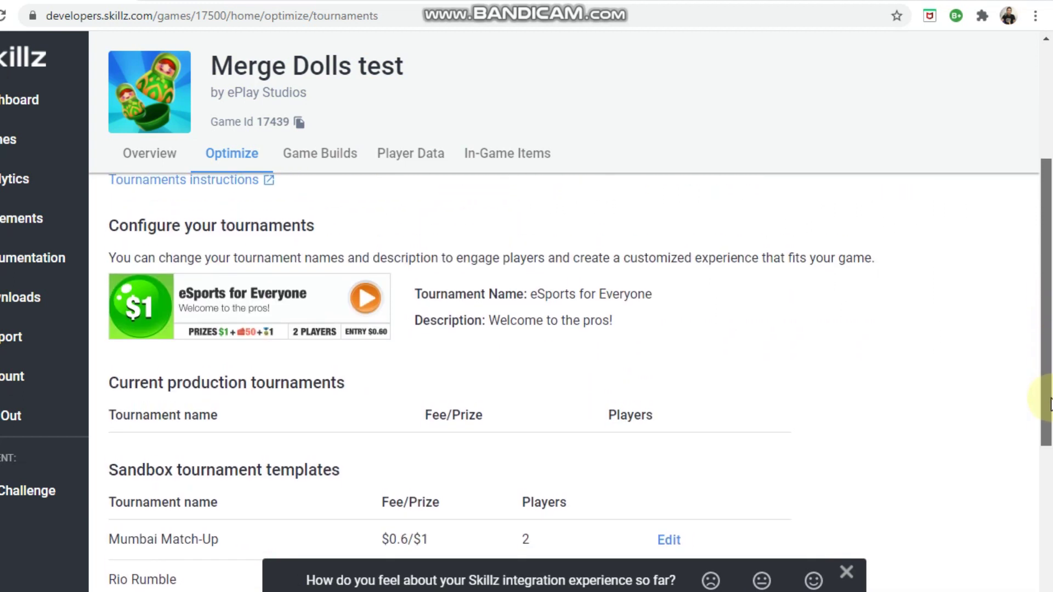
drag(1051, 406, 1051, 410)
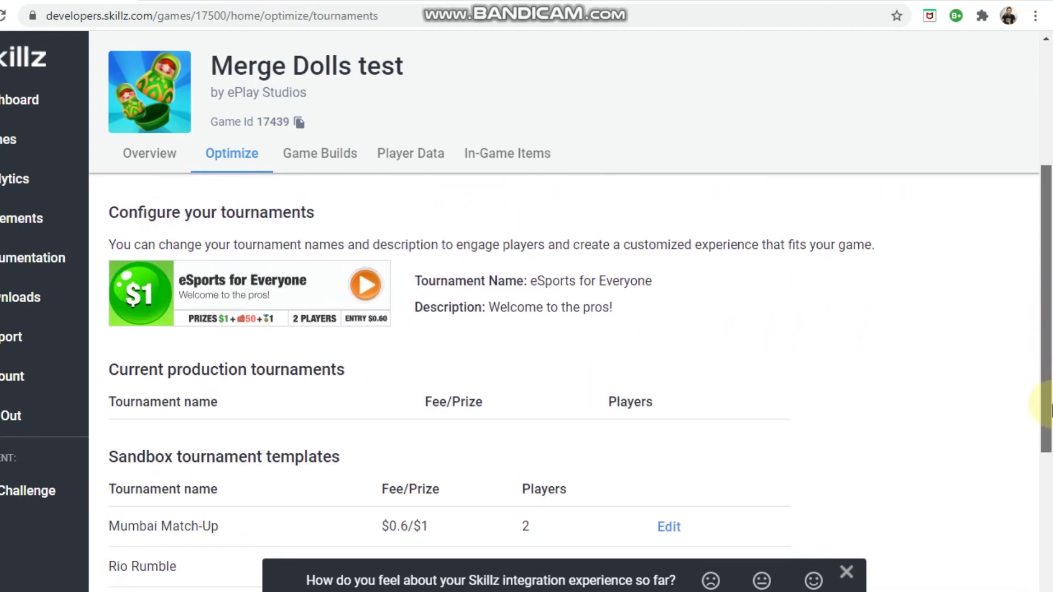